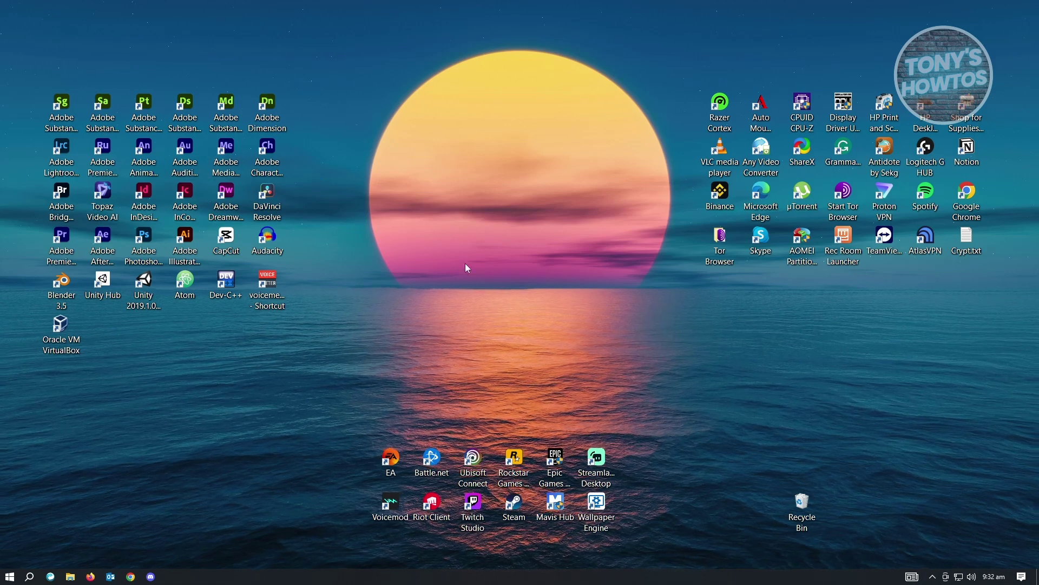
# Switch the desktop icons to Large icons from the desktop's View menu
pyautogui.rightClick(426, 232)
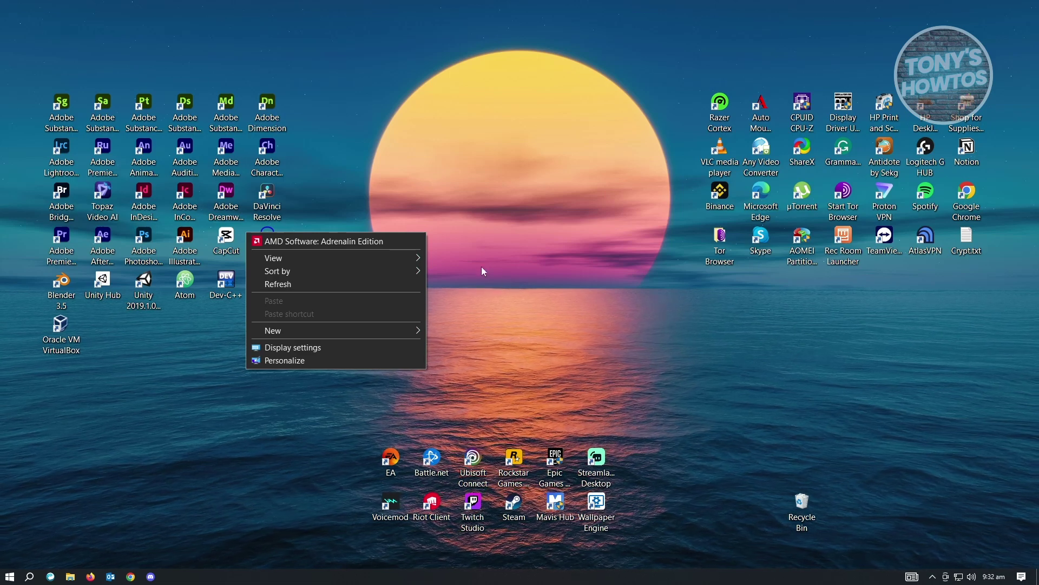
pyautogui.moveTo(320, 258)
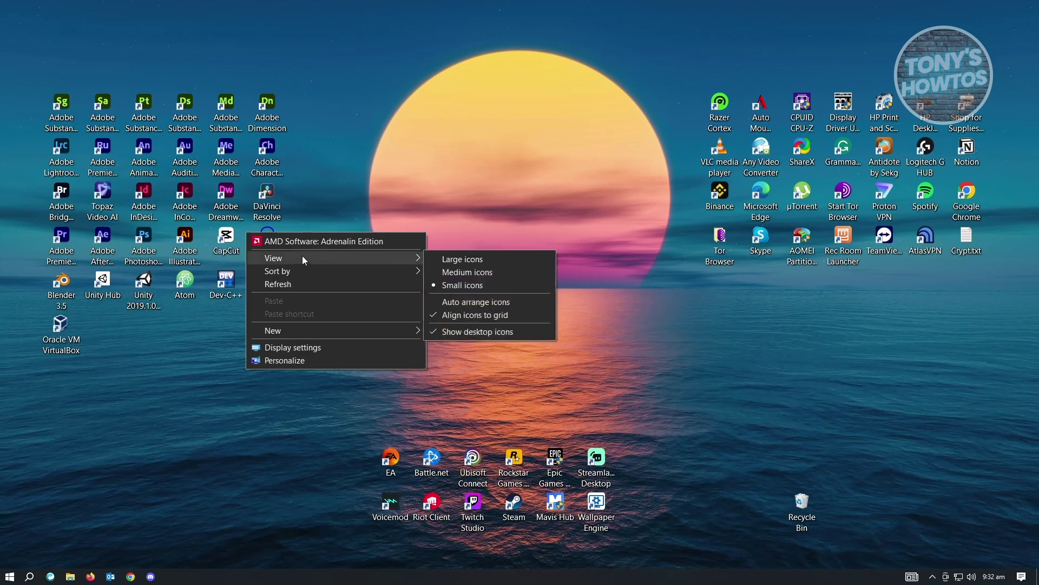
pyautogui.rightClick(453, 175)
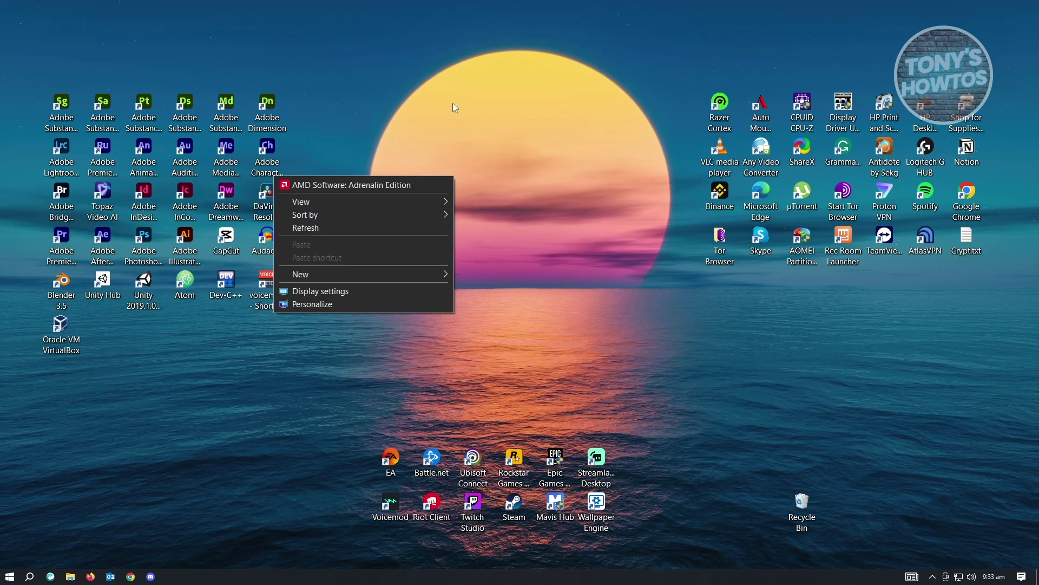
pyautogui.moveTo(362, 204)
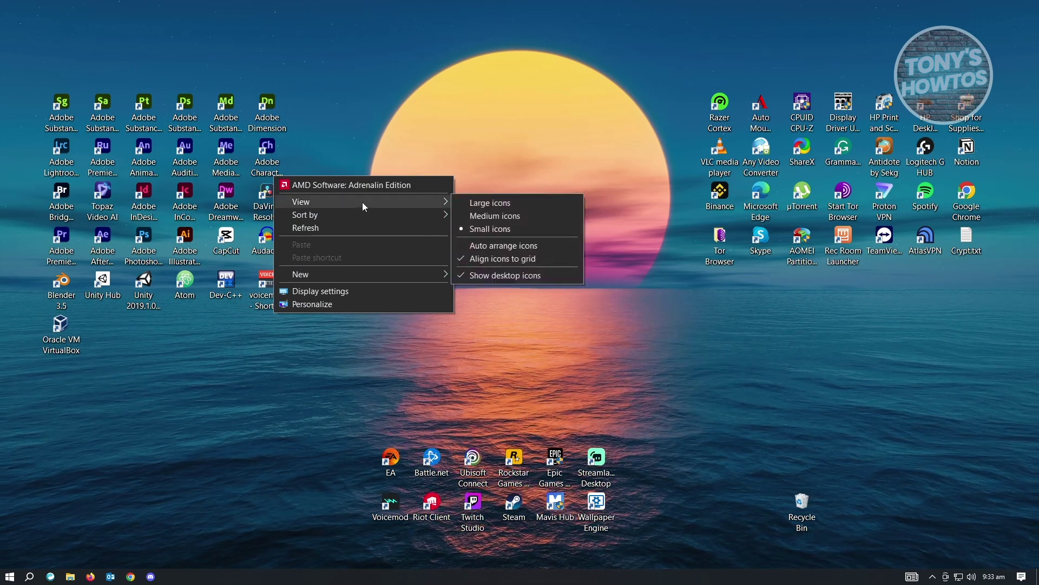
pyautogui.click(478, 205)
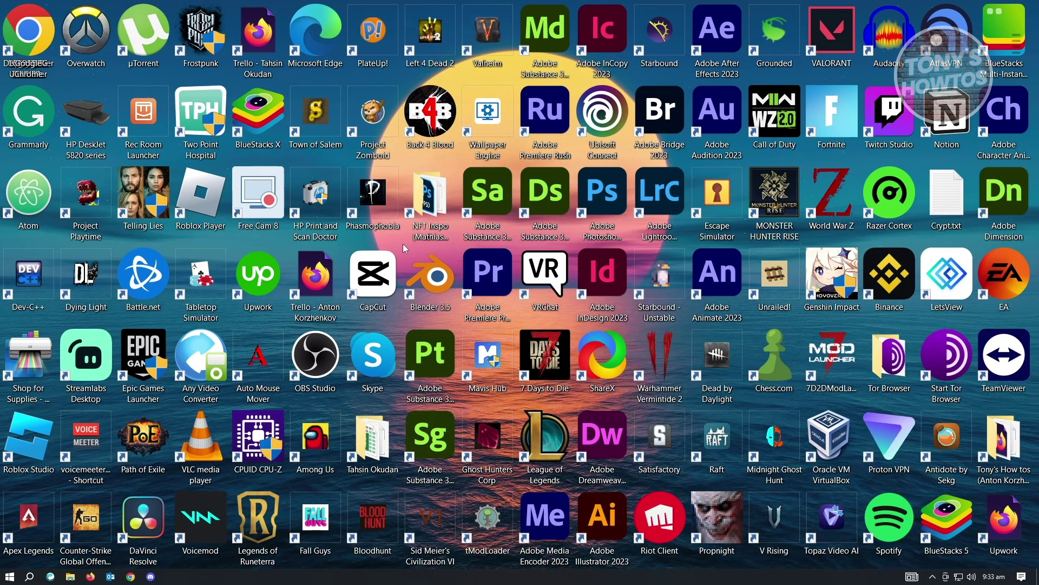
# Switch the desktop icons back to Small icons
pyautogui.rightClick(403, 248)
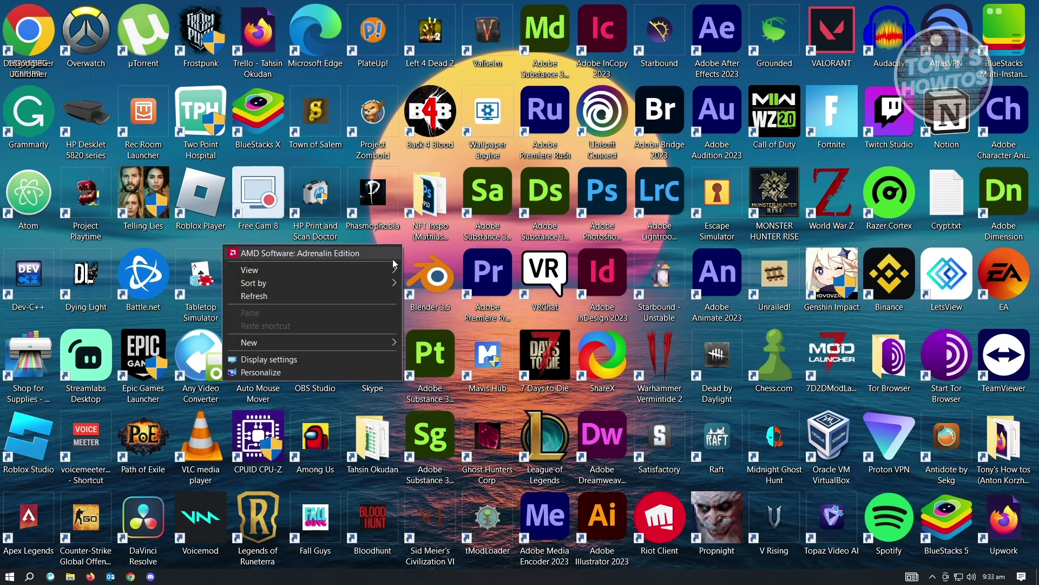
pyautogui.moveTo(390, 270)
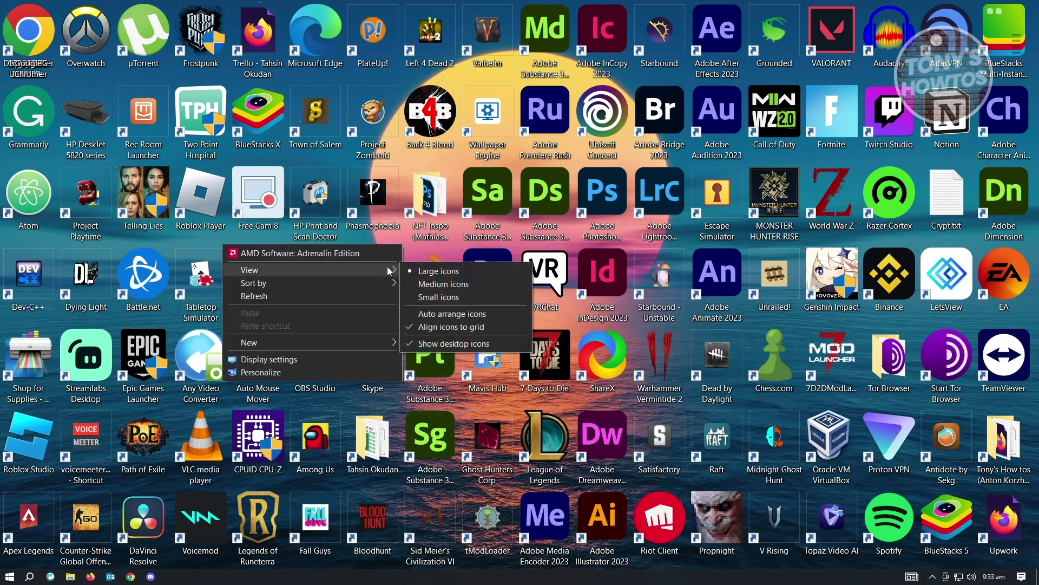
pyautogui.click(433, 298)
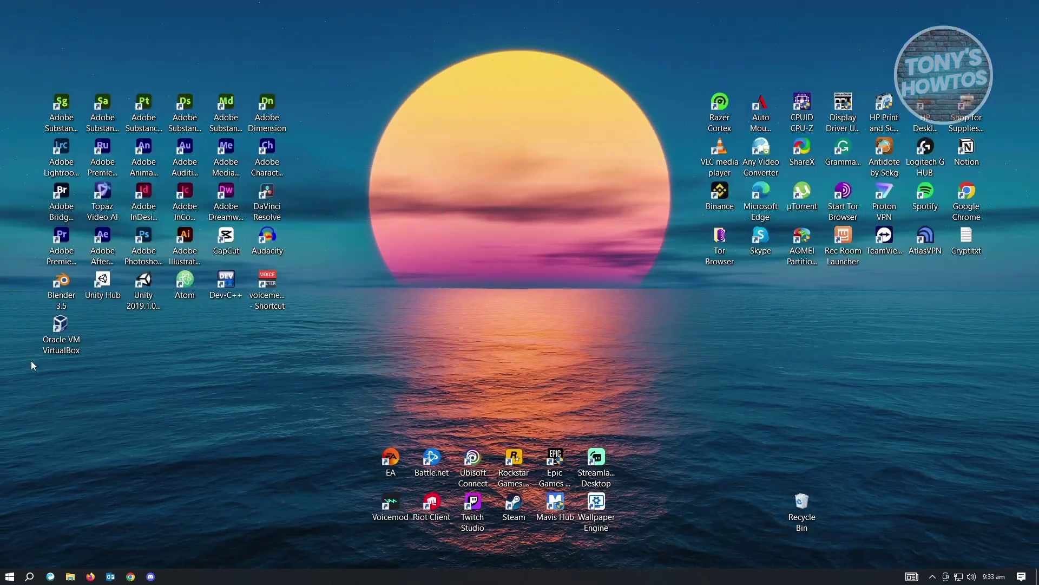
pyautogui.rightClick(461, 207)
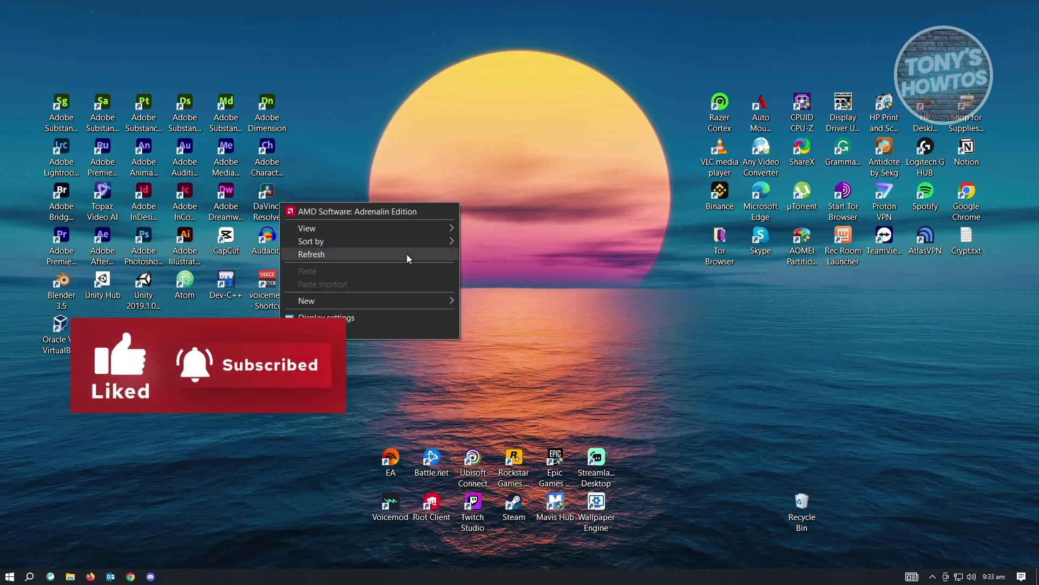
# Open Display settings and set text and app scaling to 125%
pyautogui.click(366, 319)
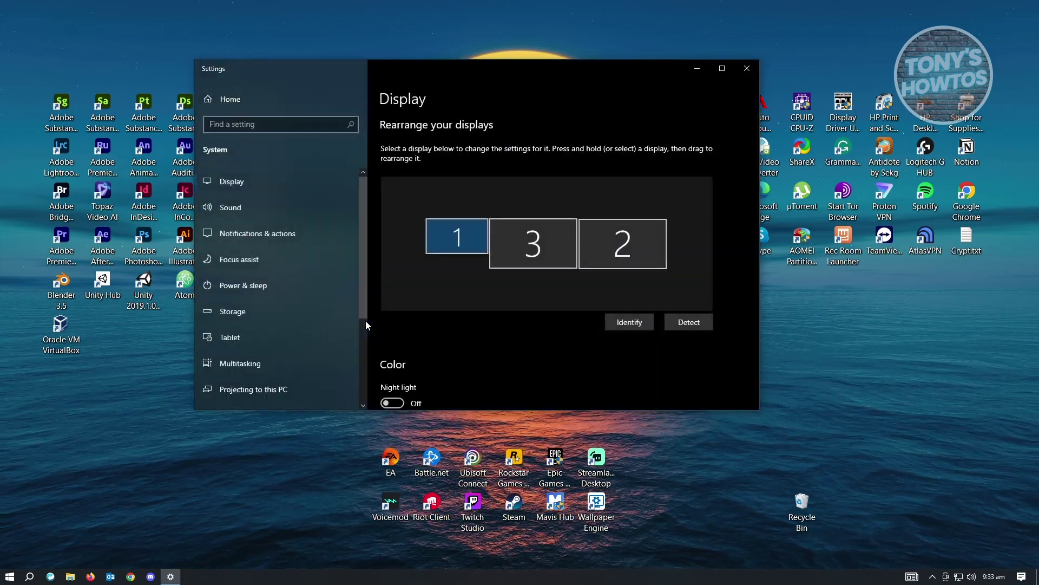
pyautogui.scroll(-5, 526, 341)
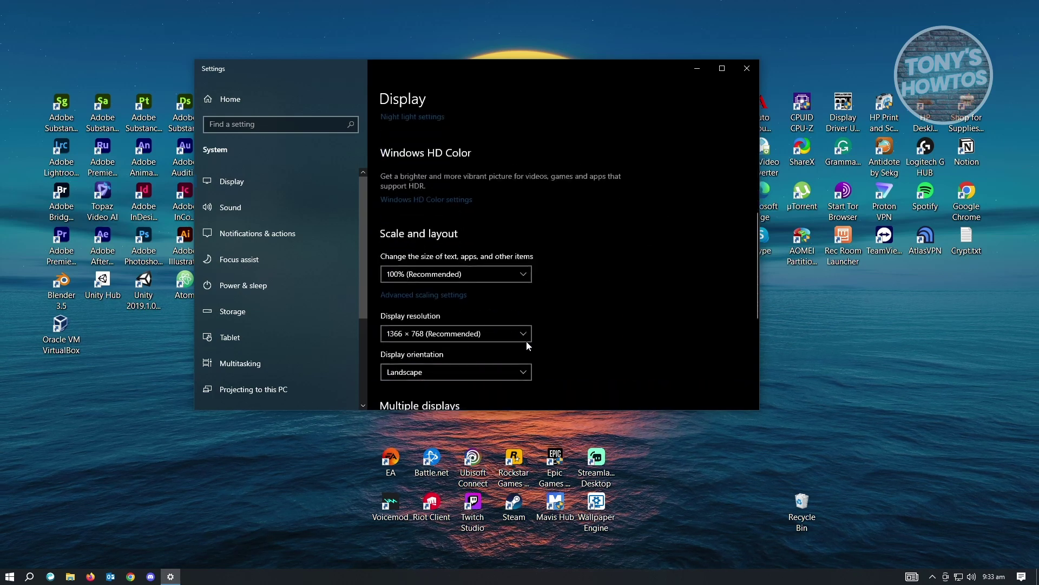
pyautogui.scroll(-2, 547, 309)
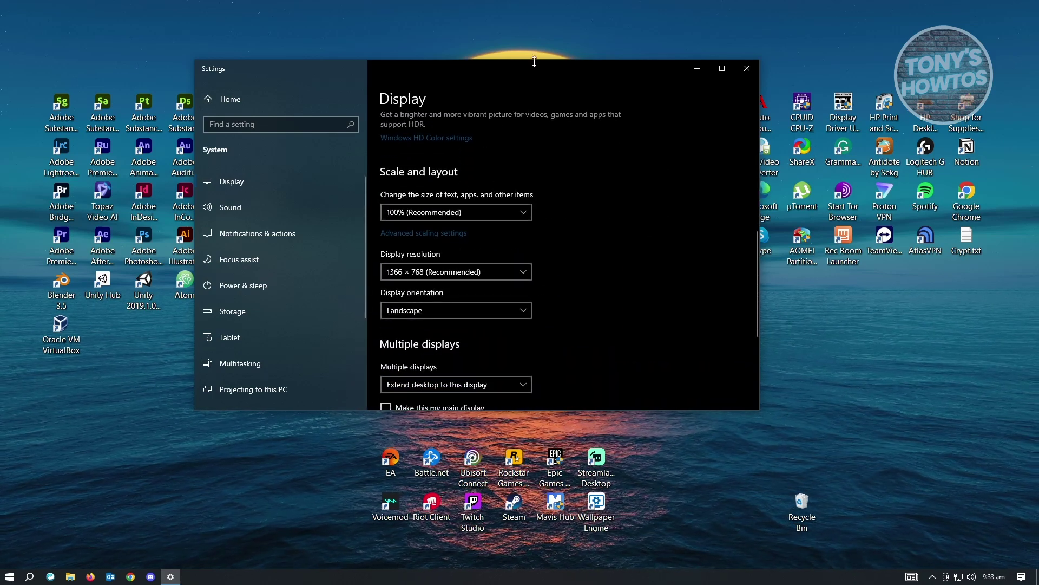
pyautogui.moveTo(525, 67); pyautogui.dragTo(792, 68)
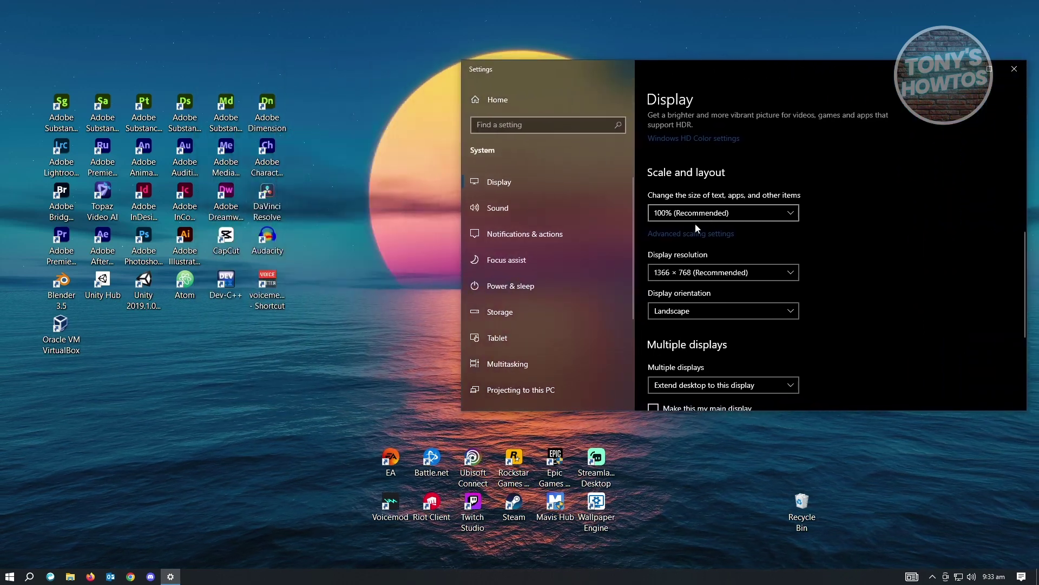
pyautogui.click(749, 216)
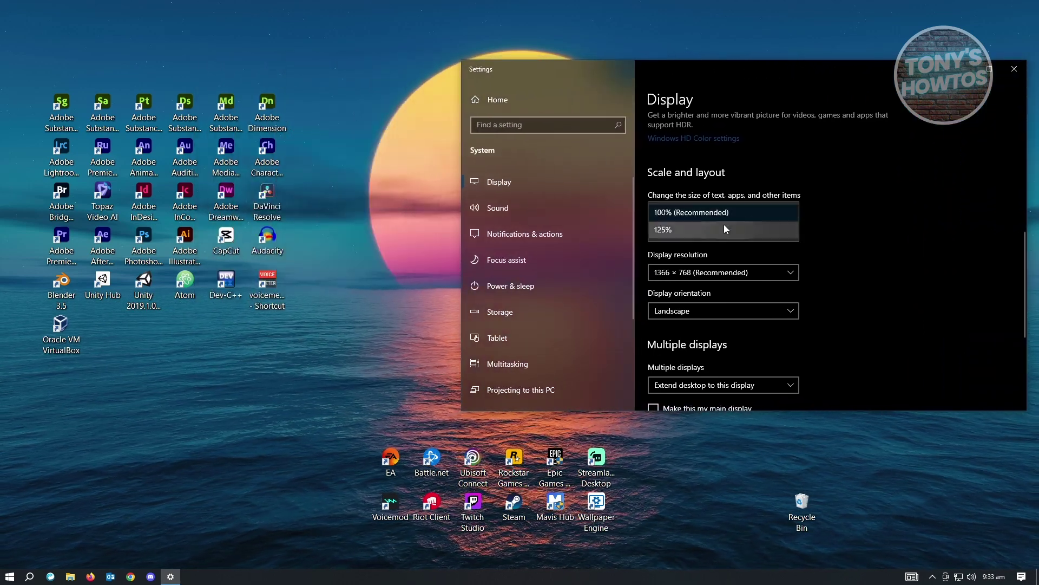
pyautogui.click(674, 231)
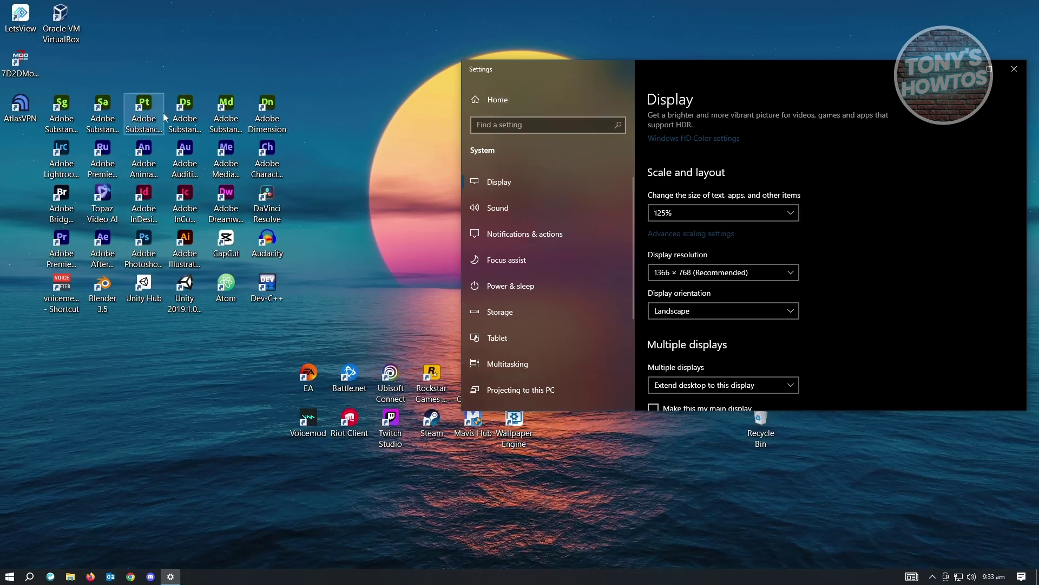
# Return the scaling to 100% (Recommended)
pyautogui.moveTo(726, 70); pyautogui.dragTo(605, 202)
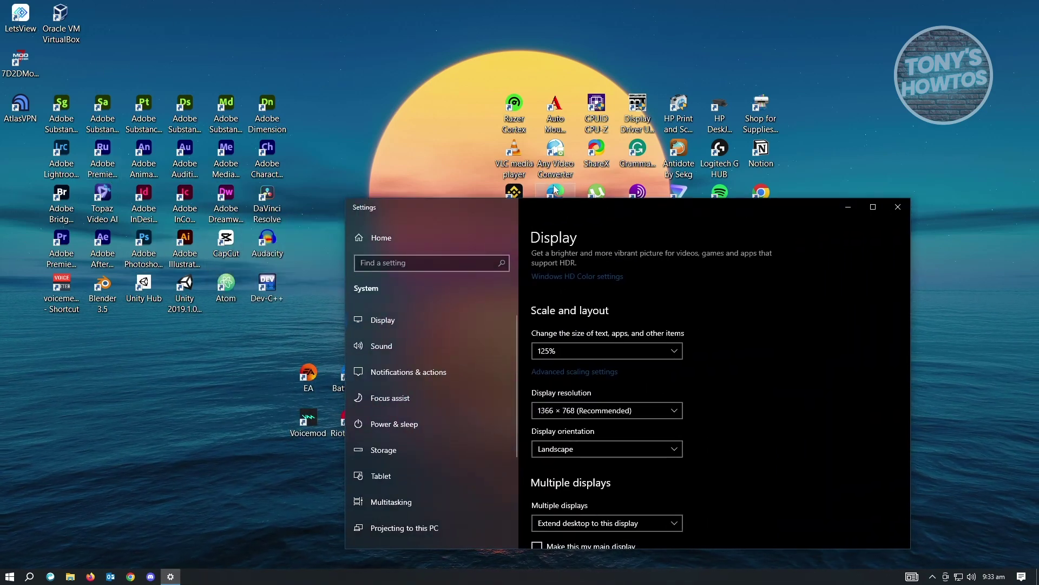
pyautogui.moveTo(482, 210); pyautogui.dragTo(497, 78)
pyautogui.click(658, 219)
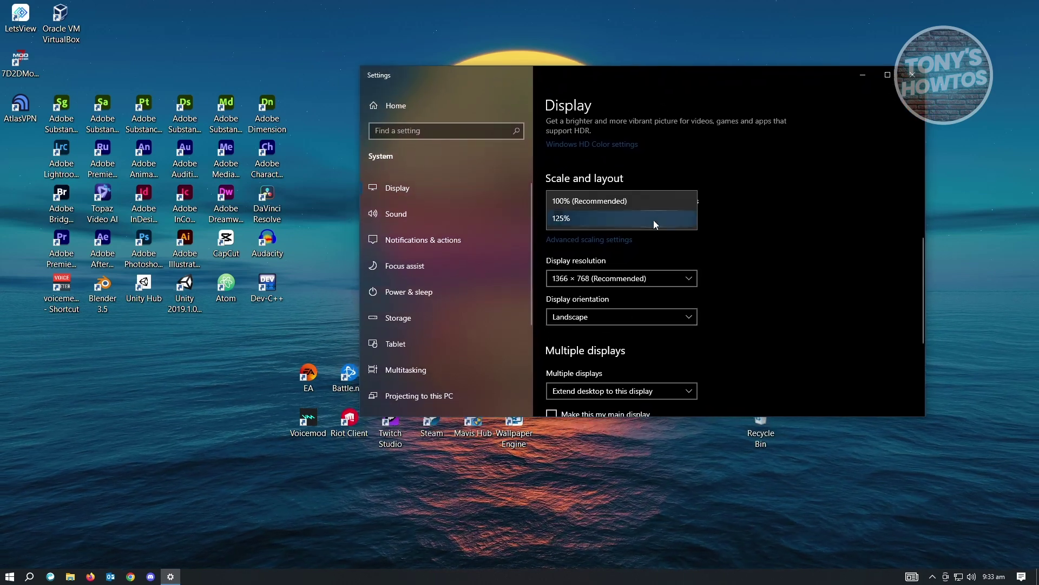
pyautogui.click(585, 202)
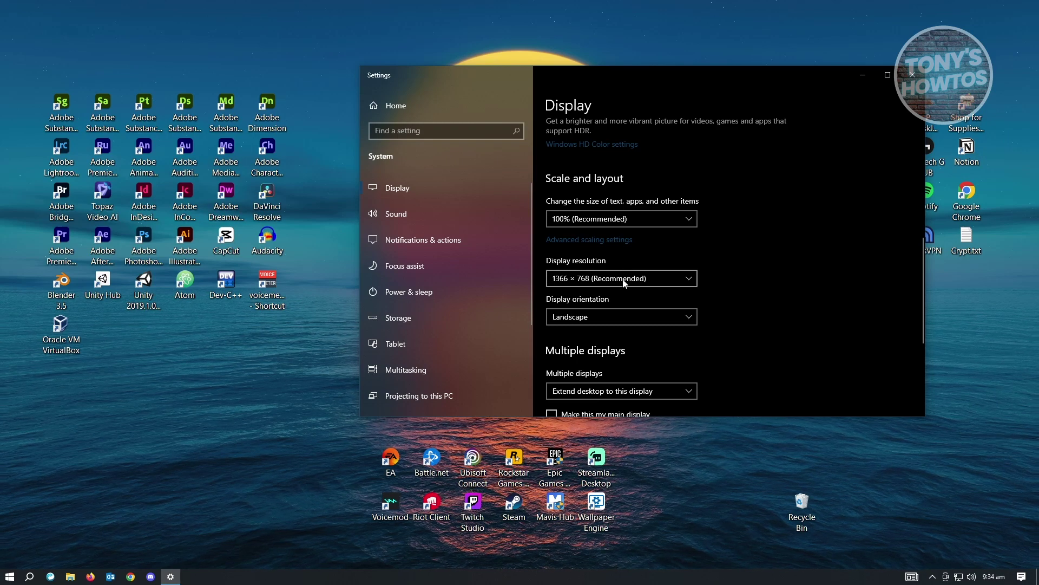
# Leave display 1 at 1366 × 768 (Recommended) and scroll back up to Rearrange your displays
pyautogui.scroll(-3, 775, 290)
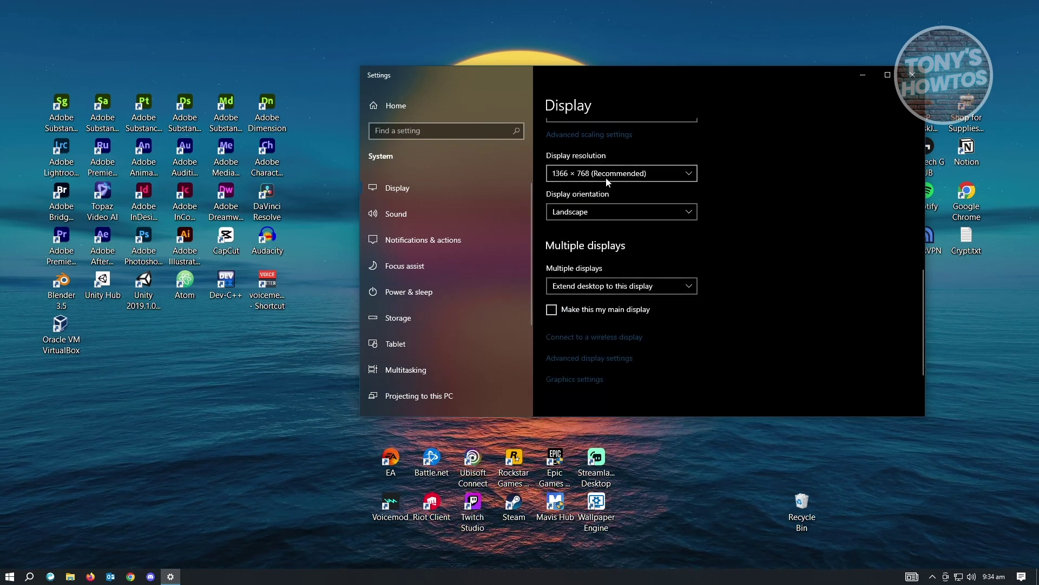
pyautogui.scroll(1, 663, 311)
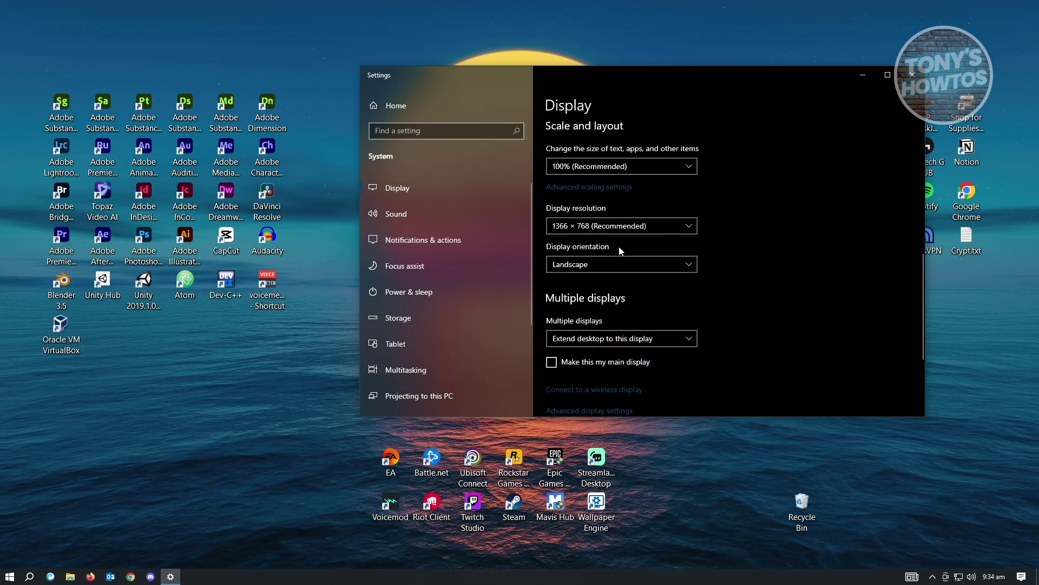
pyautogui.click(661, 226)
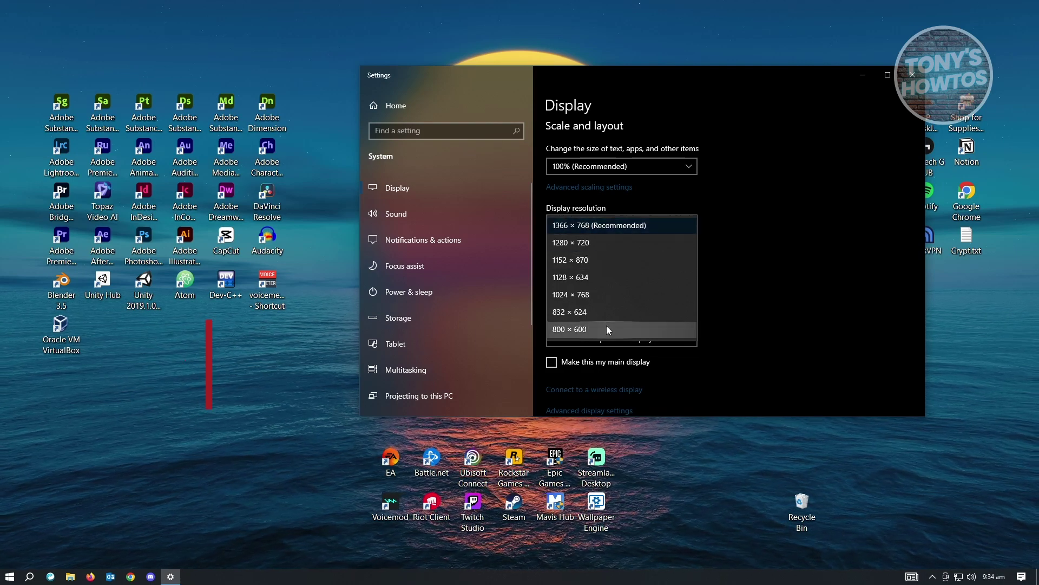
pyautogui.click(765, 302)
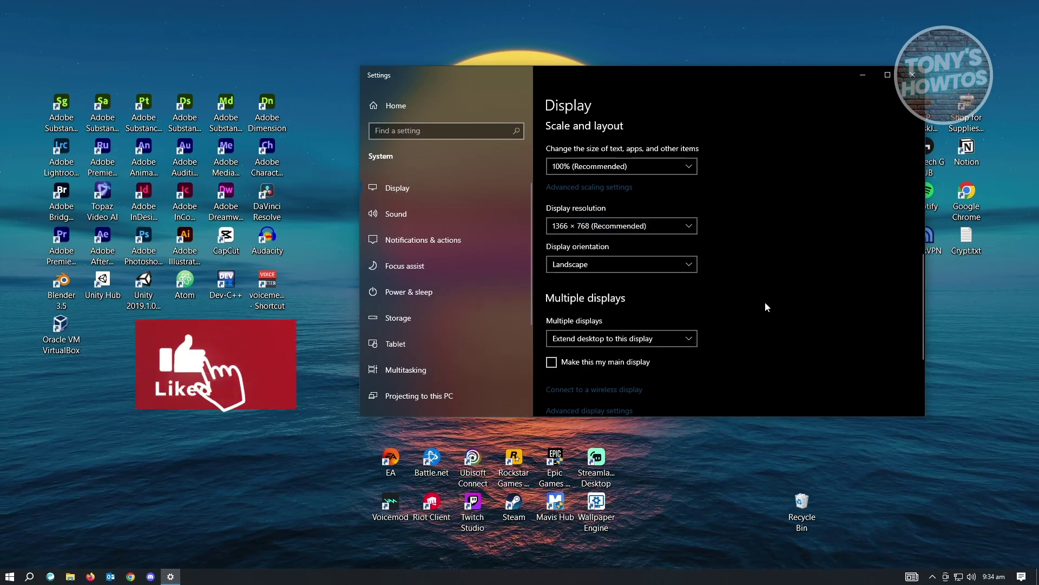
pyautogui.scroll(-1, 761, 304)
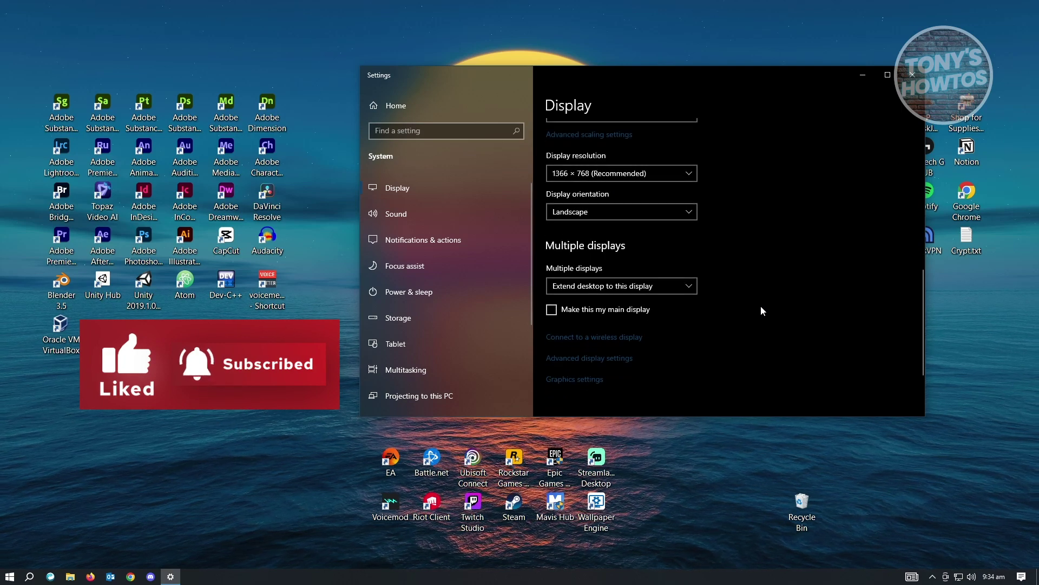
pyautogui.scroll(3, 761, 305)
pyautogui.scroll(4, 761, 327)
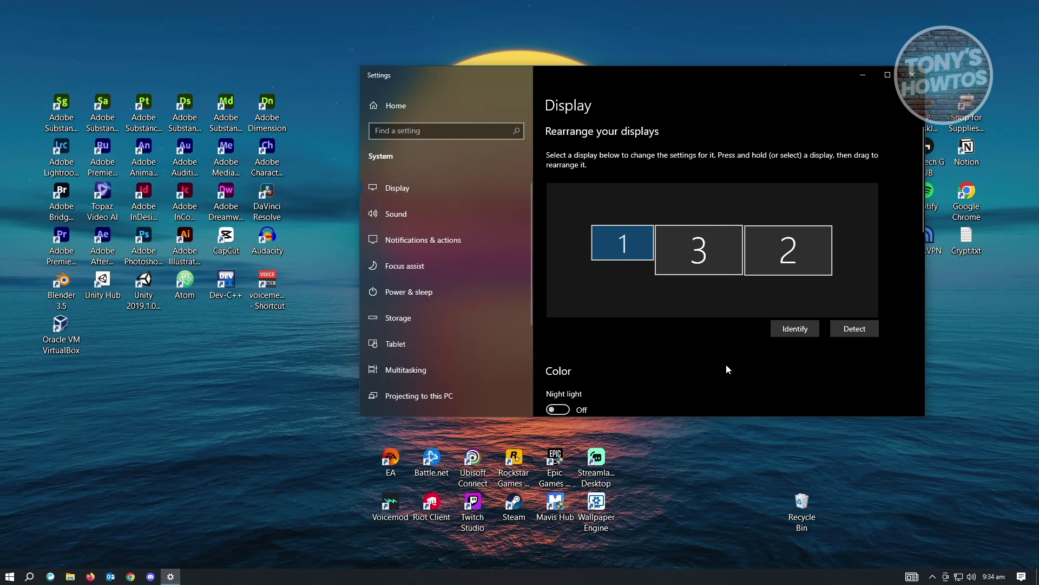
# Select display 3 in the display arrangement
pyautogui.click(688, 245)
pyautogui.click(794, 249)
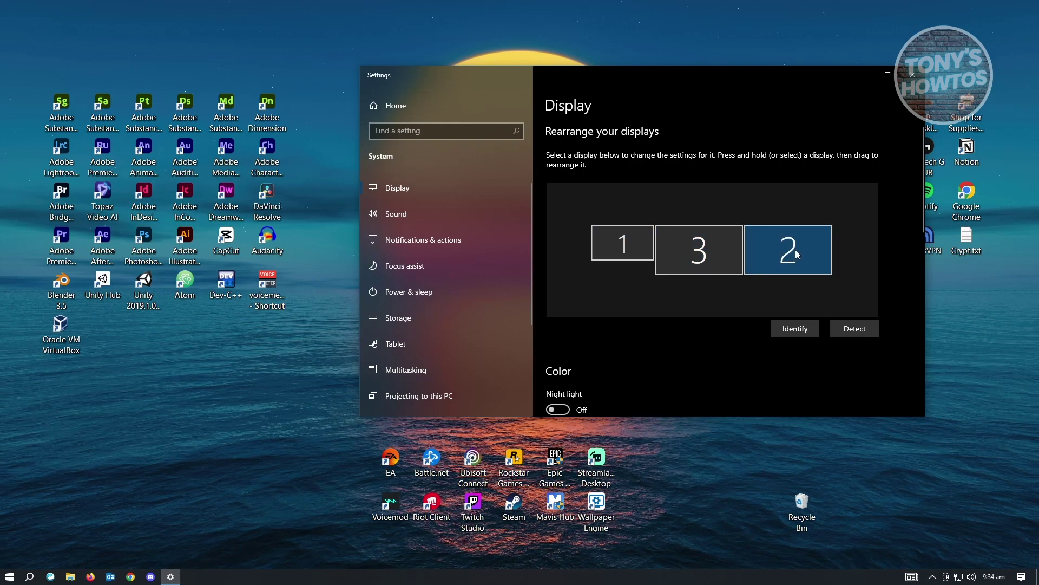
pyautogui.click(728, 252)
pyautogui.scroll(-5, 691, 379)
pyautogui.scroll(-3, 691, 381)
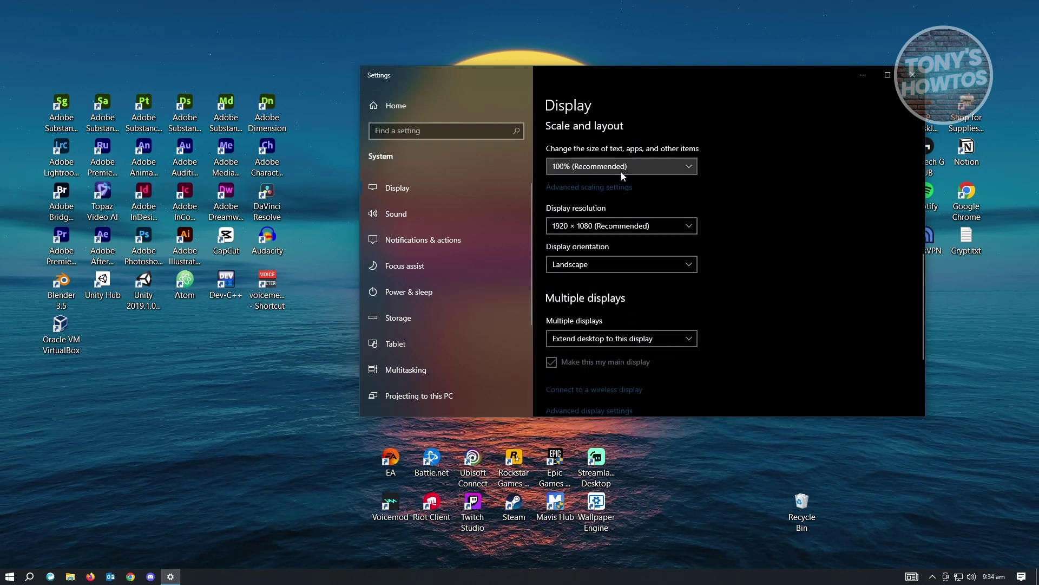
# Change display 3's scaling from 125% to 100% (Recommended)
pyautogui.click(623, 166)
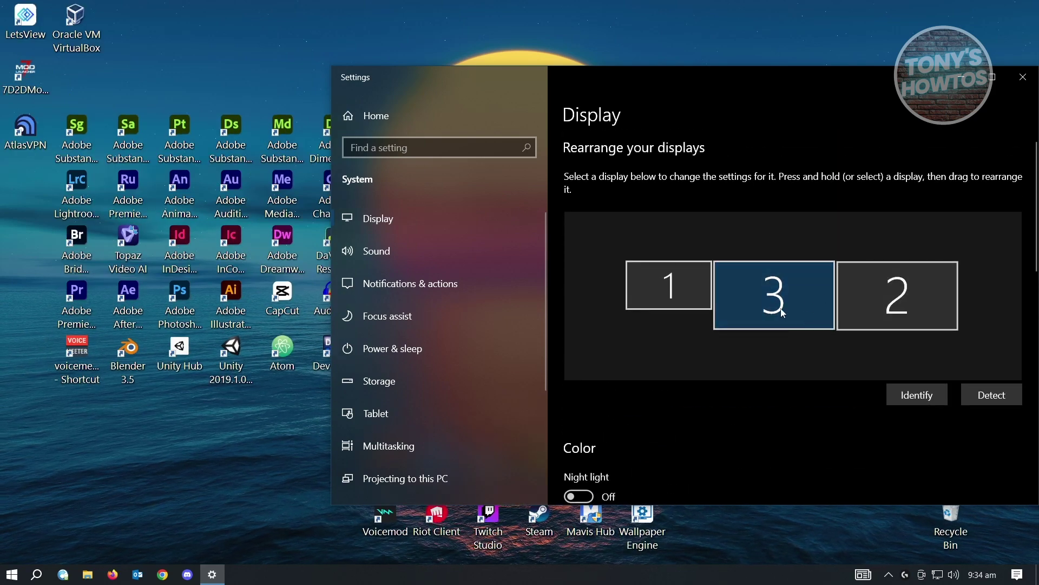
pyautogui.scroll(-5, 756, 304)
pyautogui.scroll(5, 766, 389)
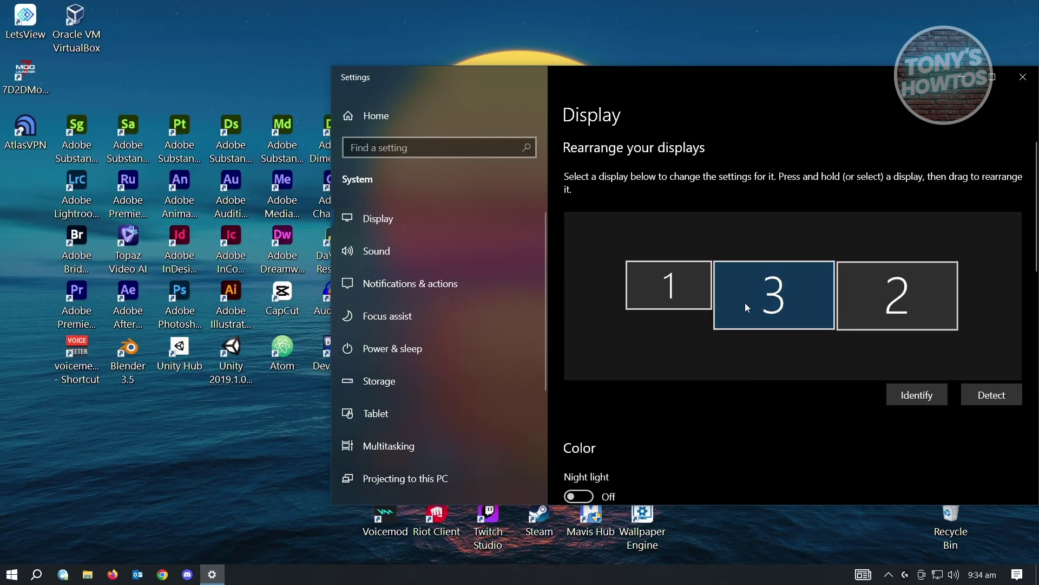
pyautogui.scroll(-5, 726, 347)
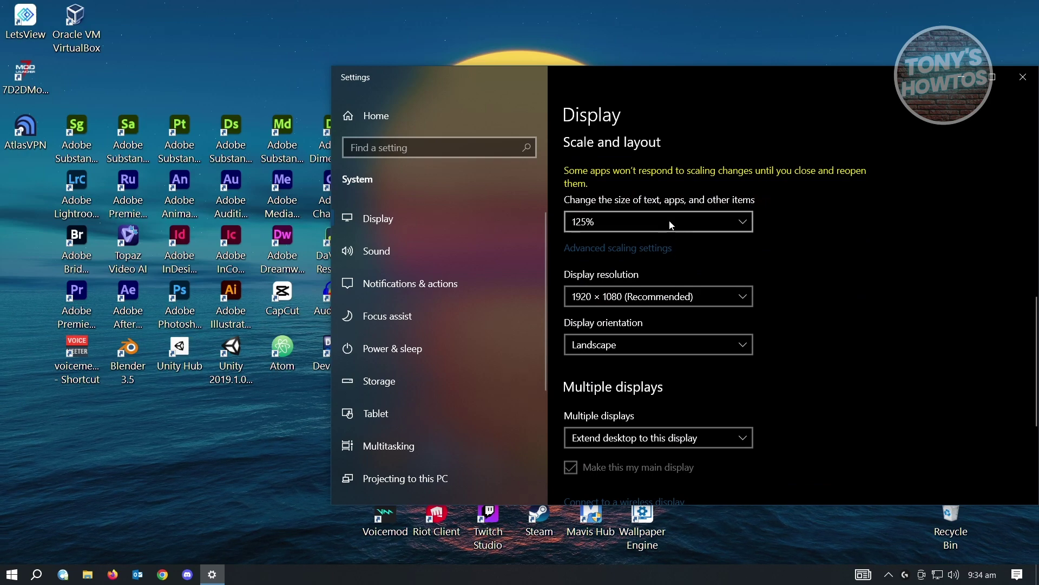
pyautogui.click(672, 225)
pyautogui.click(609, 200)
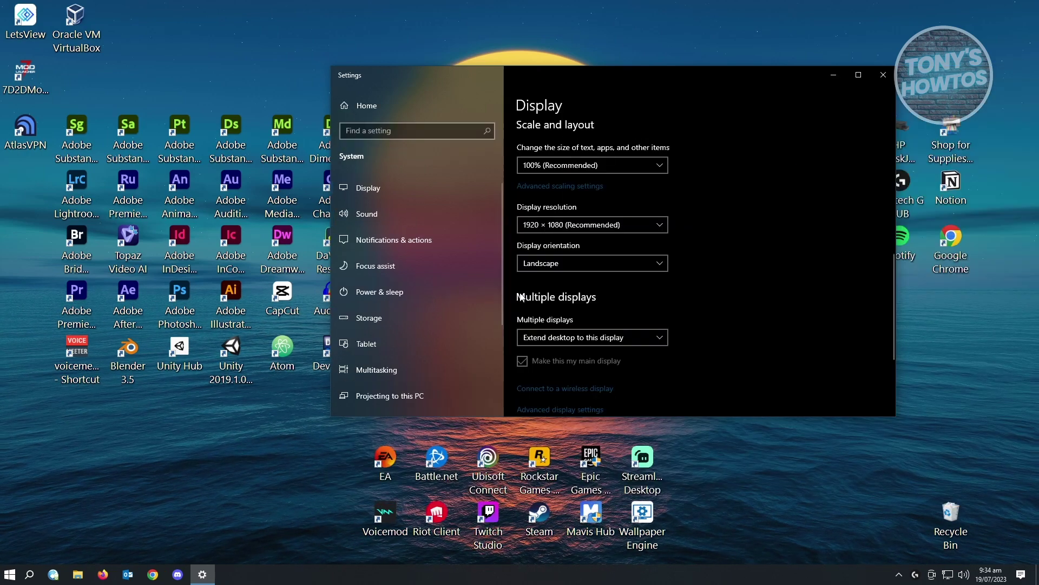
# Keep display 3 at its recommended 1920 × 1080 resolution and close Settings
pyautogui.click(539, 226)
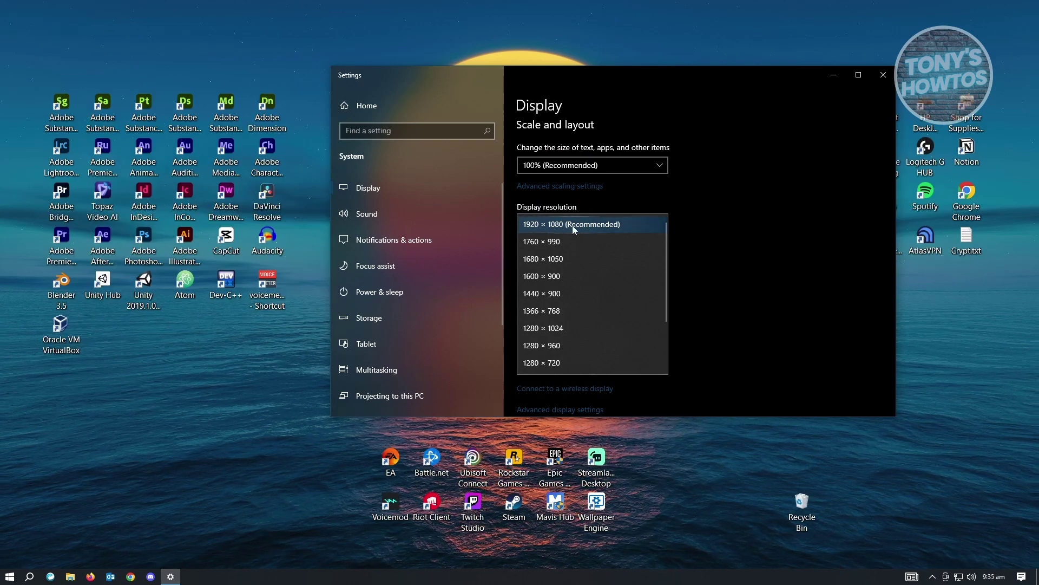
pyautogui.click(682, 222)
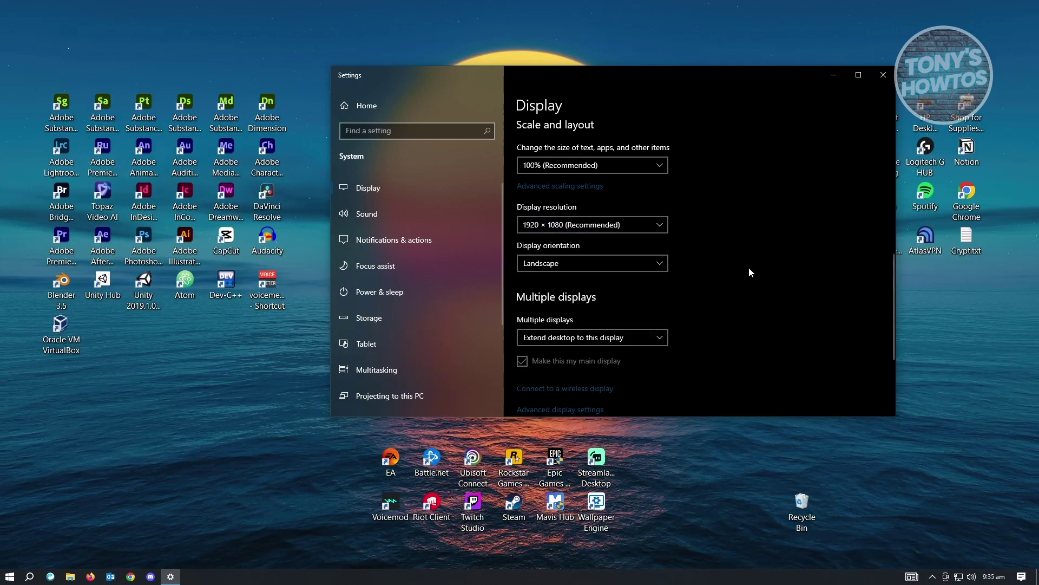
pyautogui.scroll(8, 748, 267)
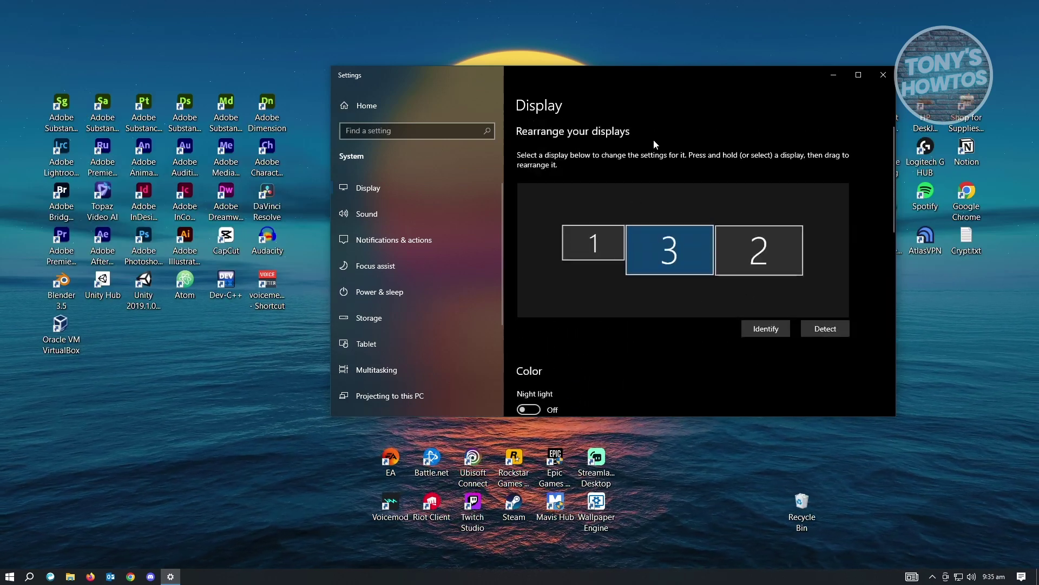
pyautogui.click(884, 75)
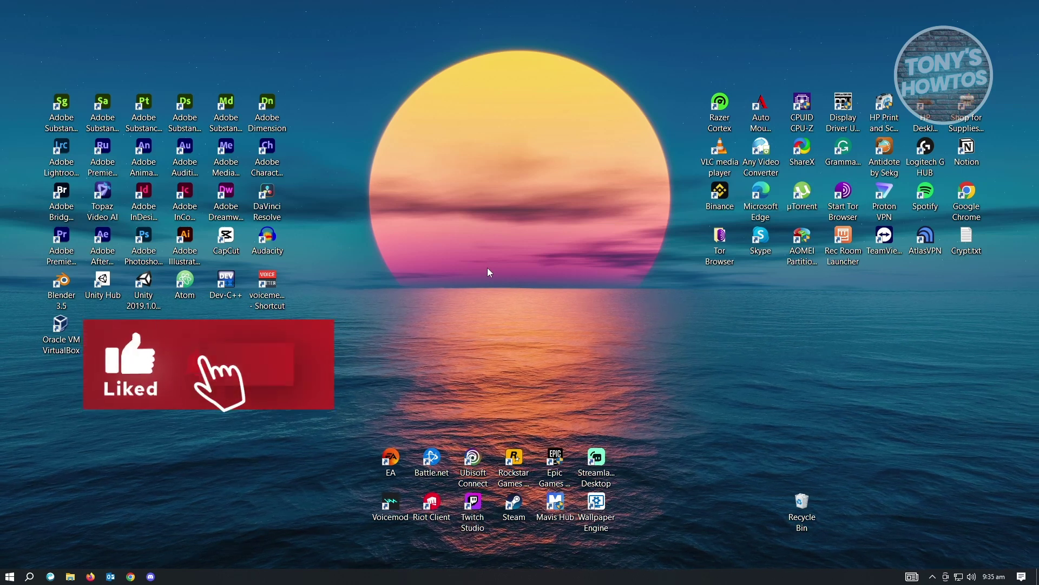
# Open the Windows search panel, then dismiss it to show the plain desktop
pyautogui.click(29, 576)
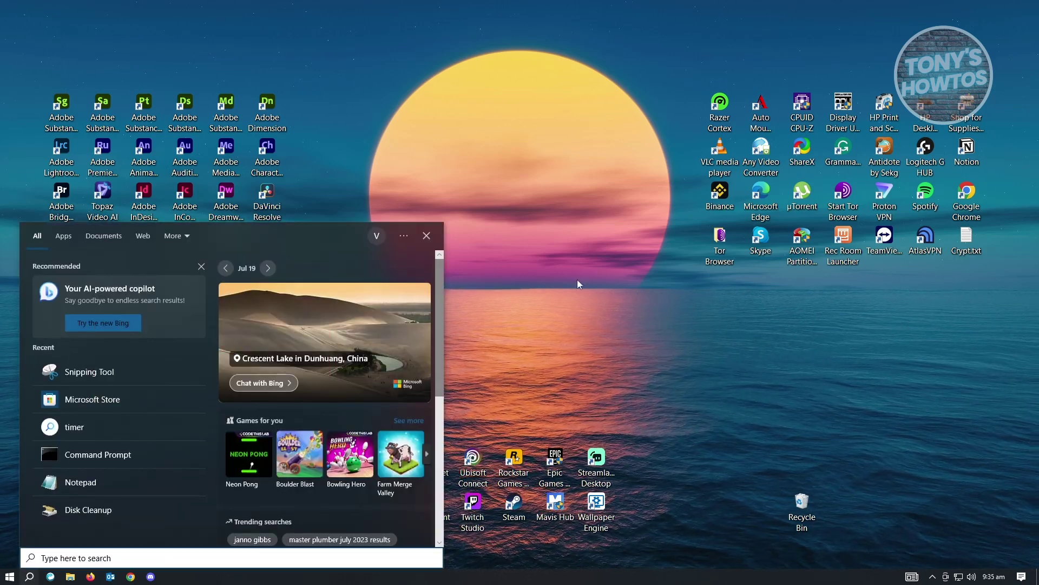
pyautogui.click(578, 281)
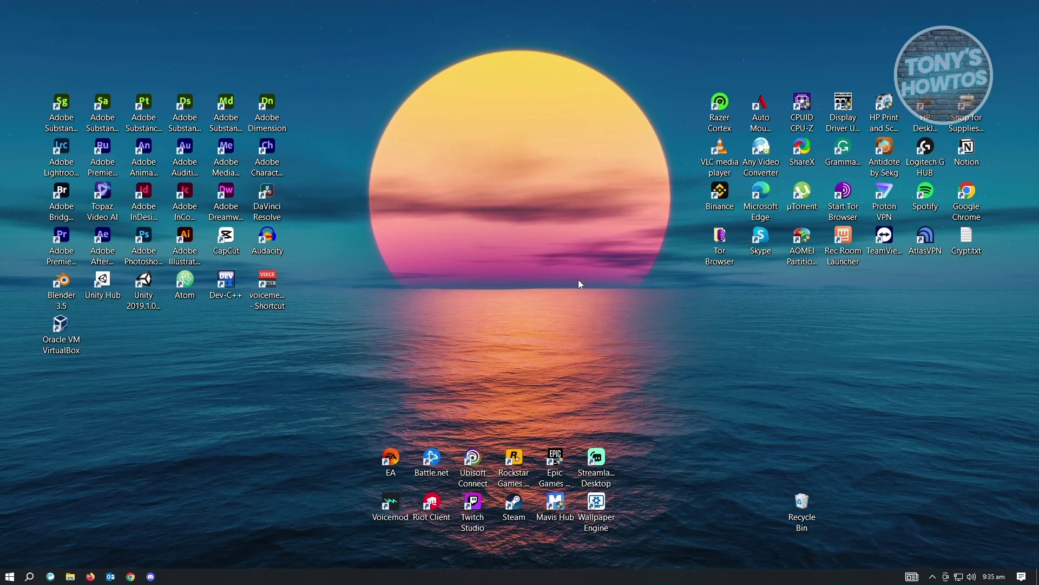
# Start Magnifier with Win+Plus and use its buttons to zoom to 200% and back to 100%
pyautogui.press('super+plus')
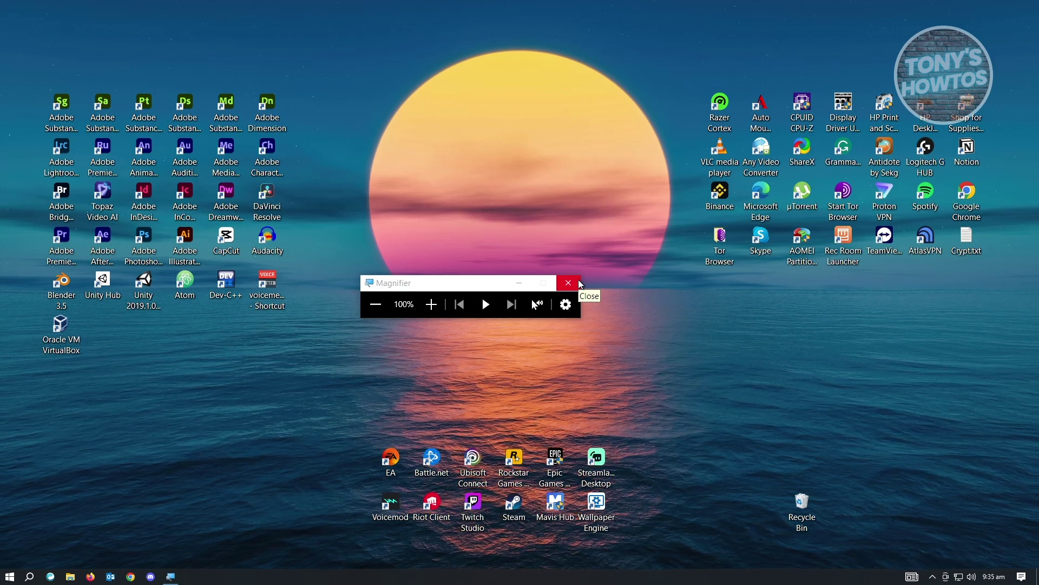
pyautogui.click(431, 304)
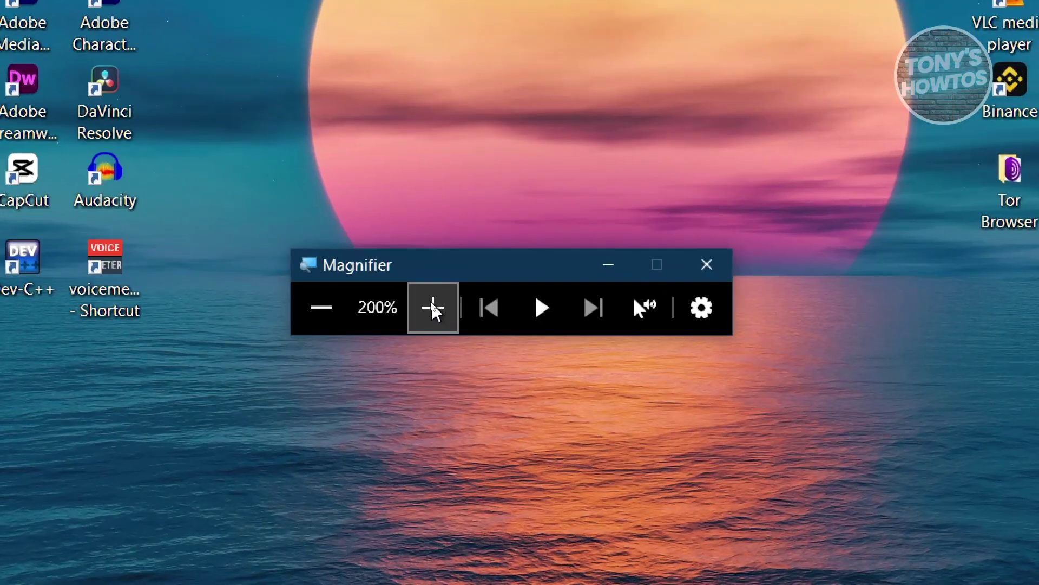
pyautogui.click(324, 320)
pyautogui.moveTo(424, 284); pyautogui.dragTo(433, 206)
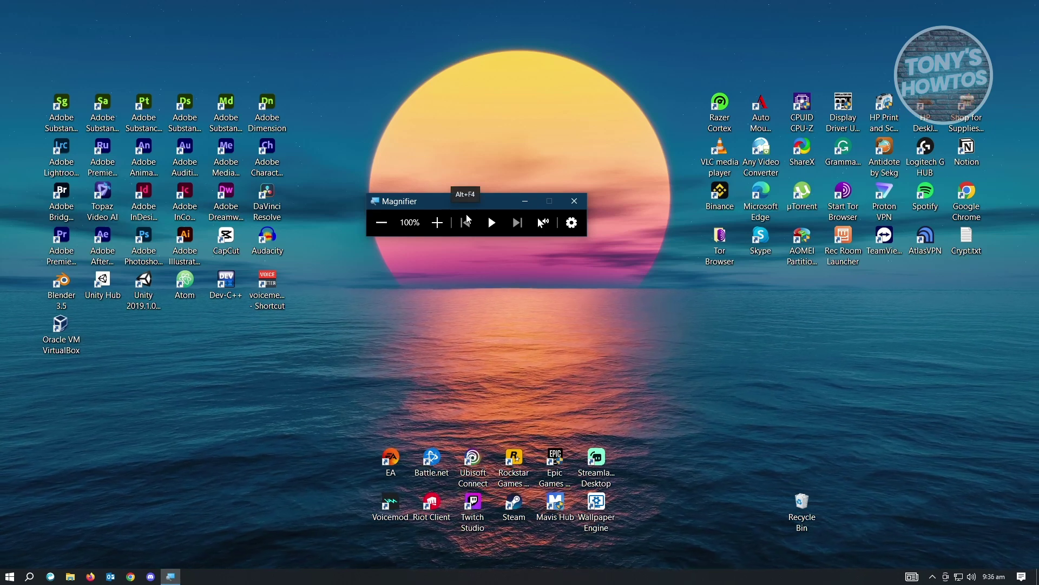
# Toggle magnification between 200% and 100% twice using Win+Plus and Win+Minus
pyautogui.press('super+plus')
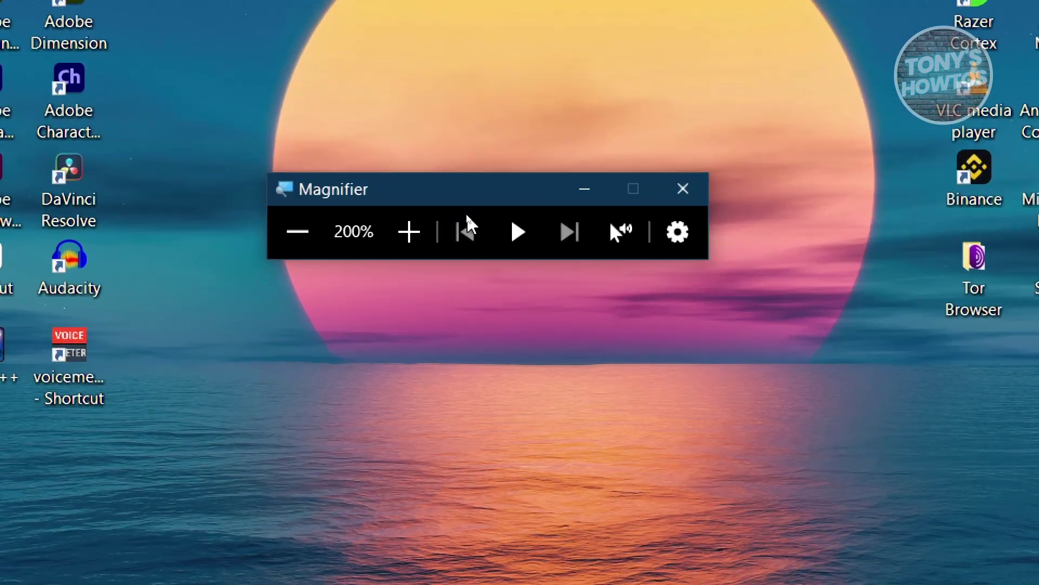
pyautogui.press('super+minus')
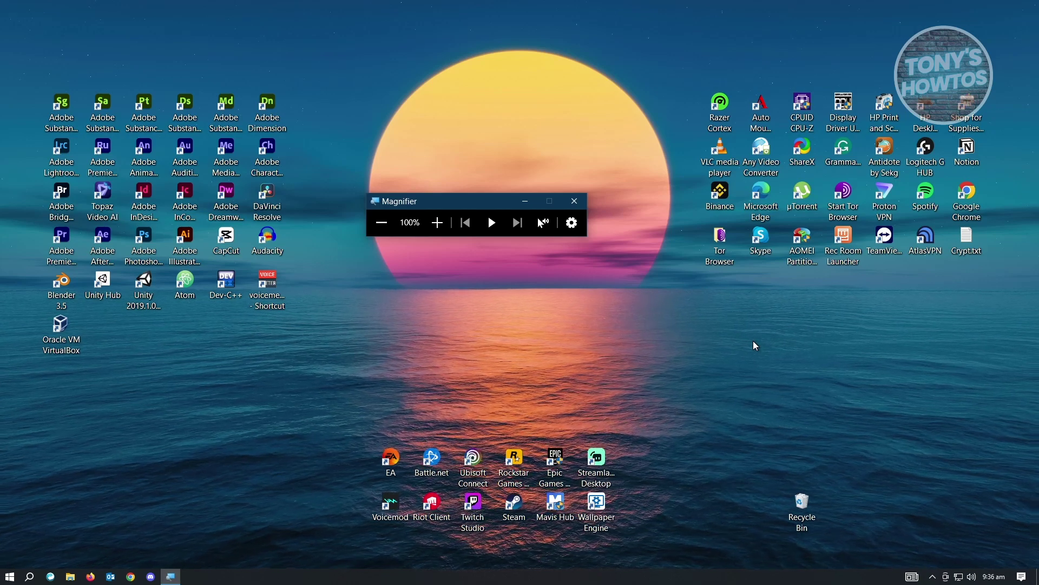
pyautogui.press('super+plus')
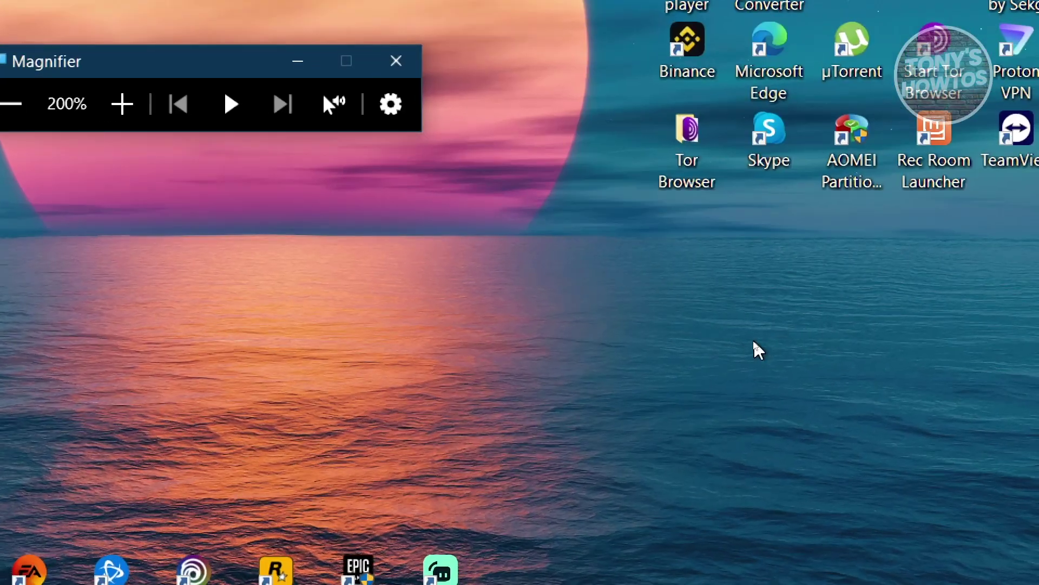
pyautogui.press('super+minus')
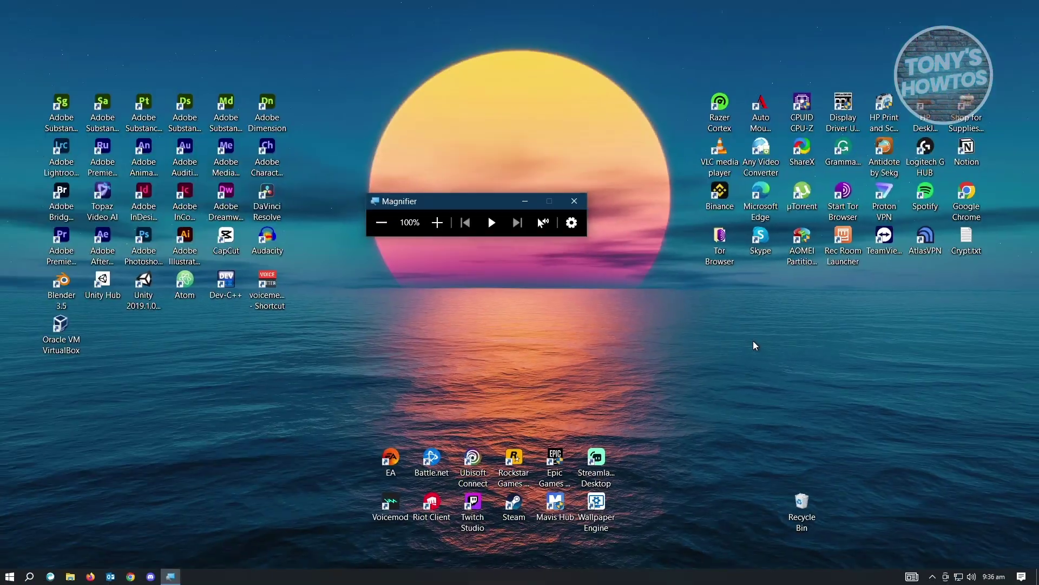